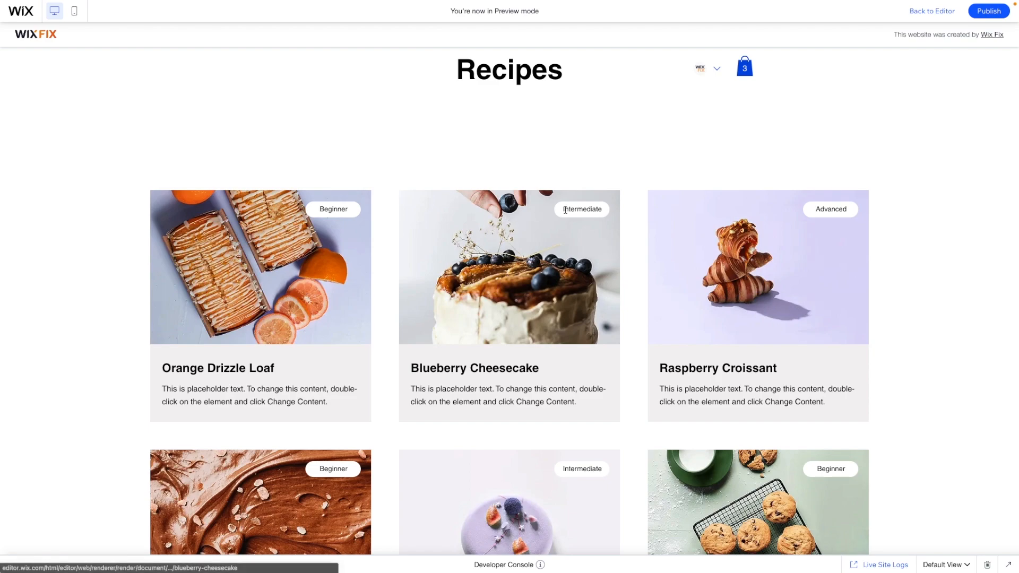
Review the recipe cards with their level labels in preview and return to the editor
scroll(743, 159, "down", 2)
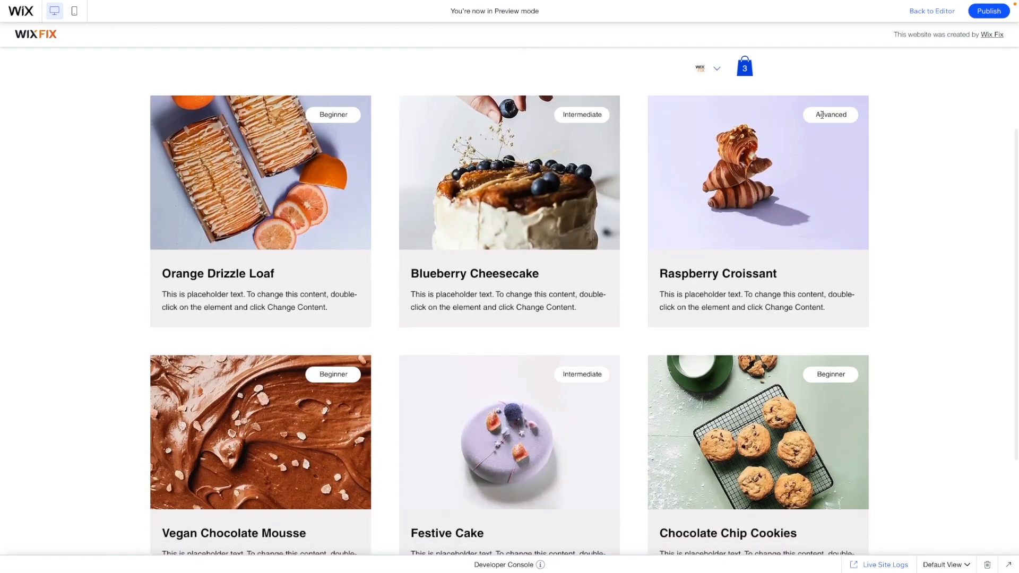
scroll(902, 160, "up", 3)
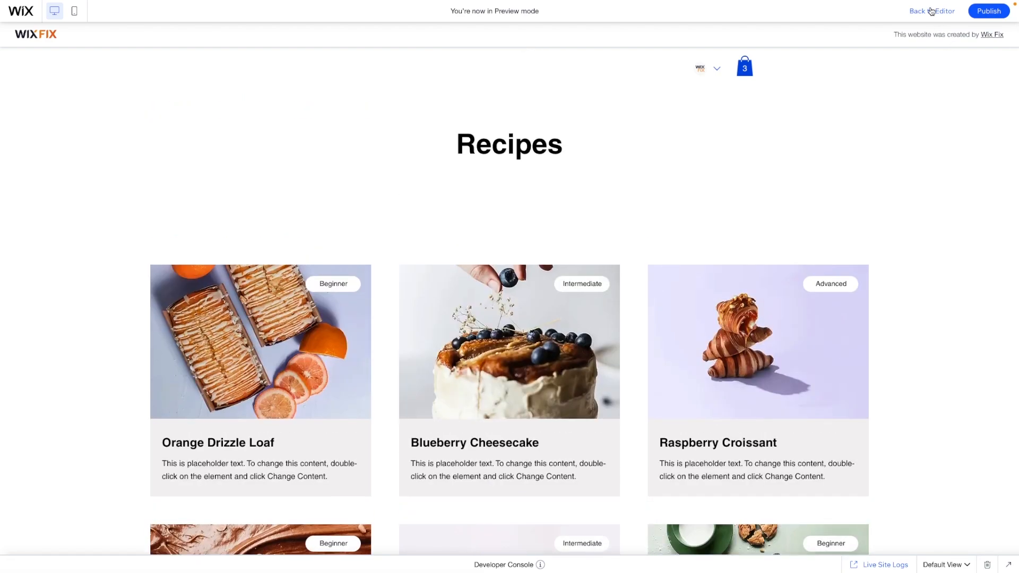
left_click(931, 11)
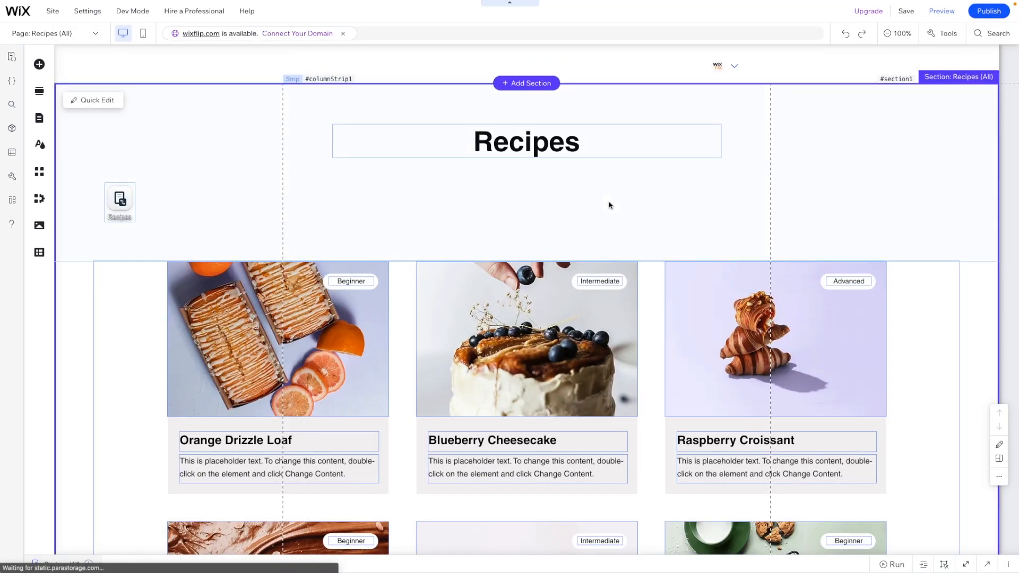
Add a dropdown input element to the header strip below the Recipes title
left_click(609, 201)
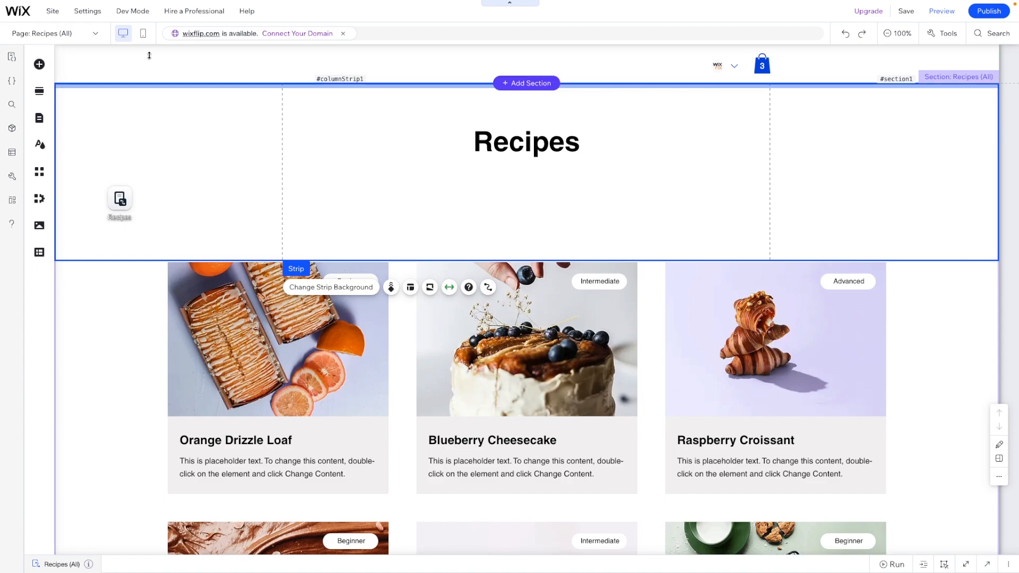
mouse_move(133, 11)
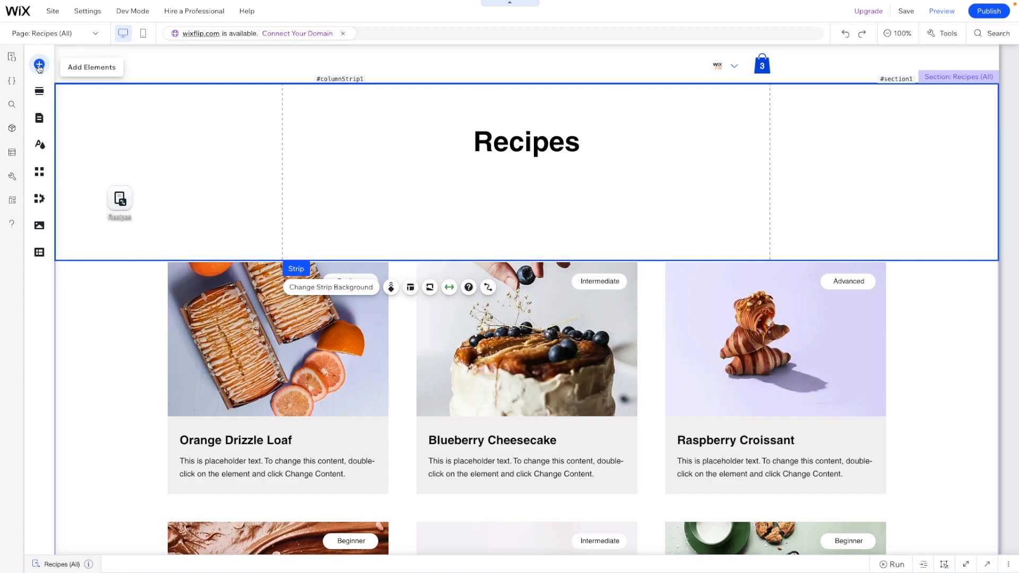
left_click(39, 65)
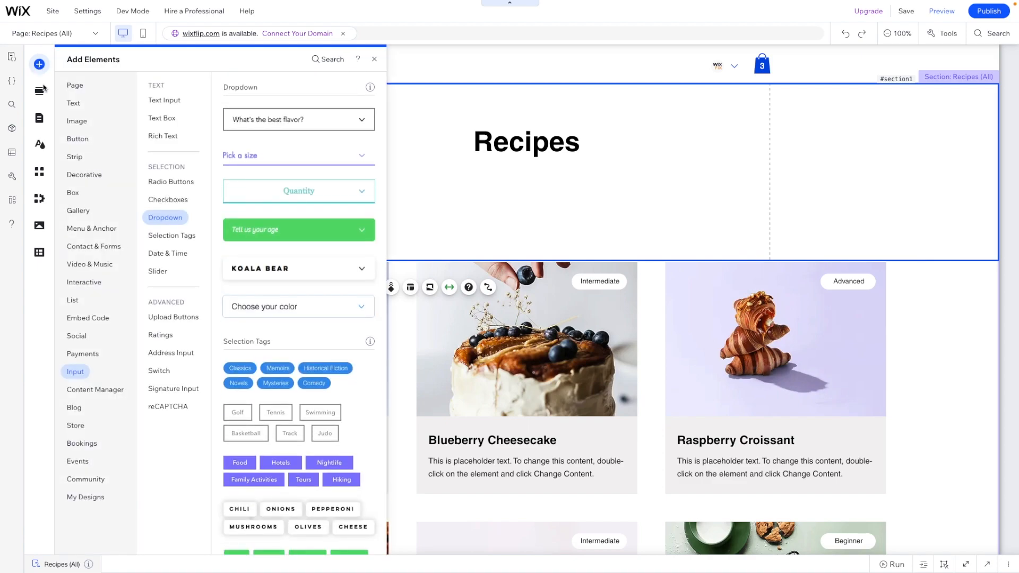
left_click(74, 373)
left_click_drag(250, 233, 477, 208)
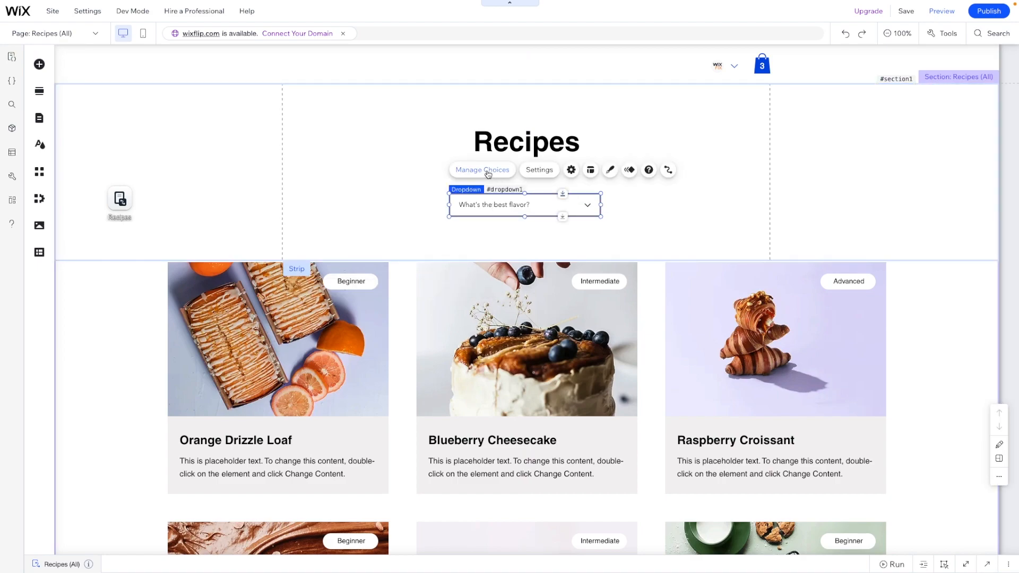
Connect the dropdown to filter content from the Recipes dataset by the Level (Text) field
left_click(668, 171)
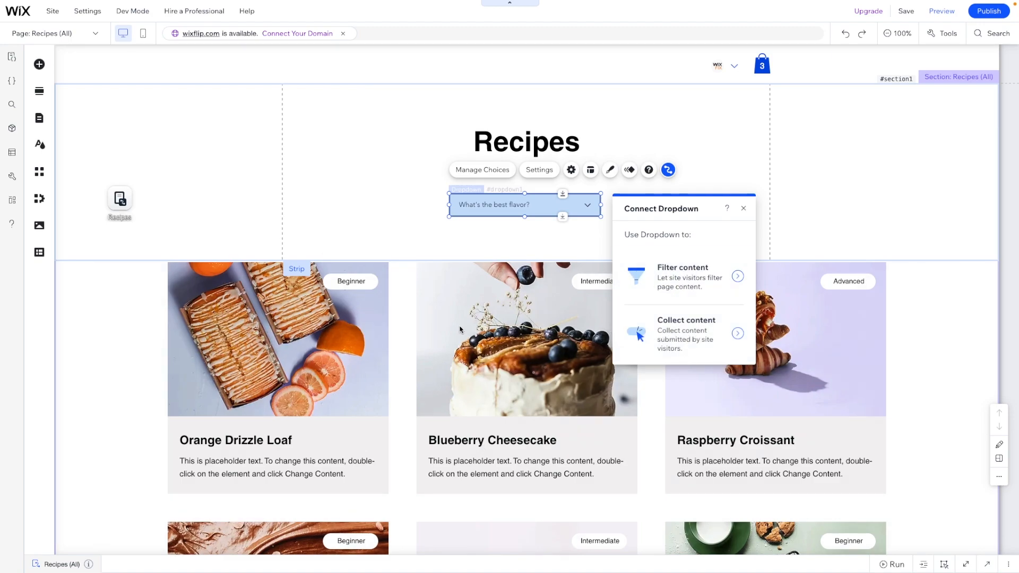
left_click(682, 276)
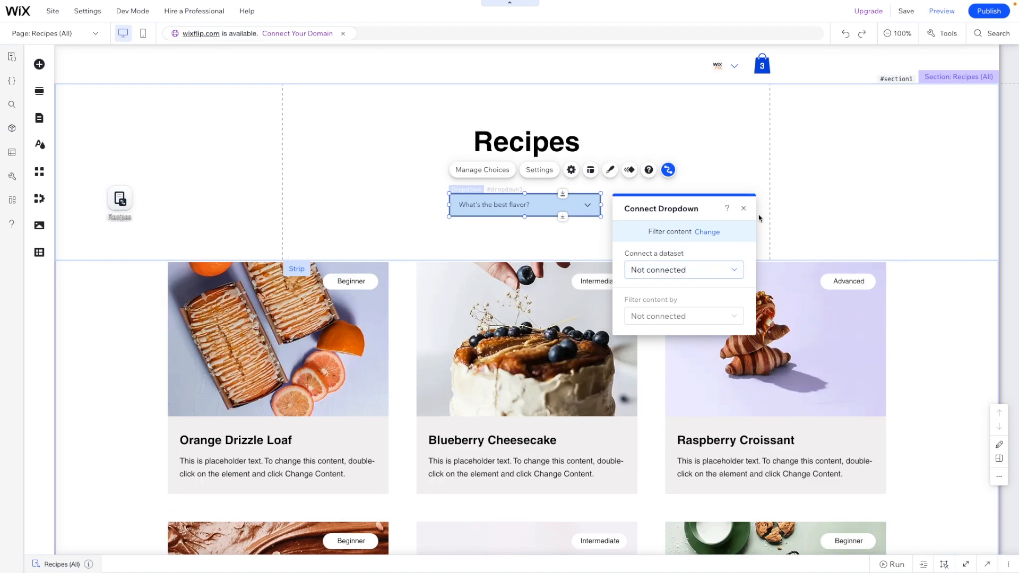
left_click(651, 269)
left_click(651, 254)
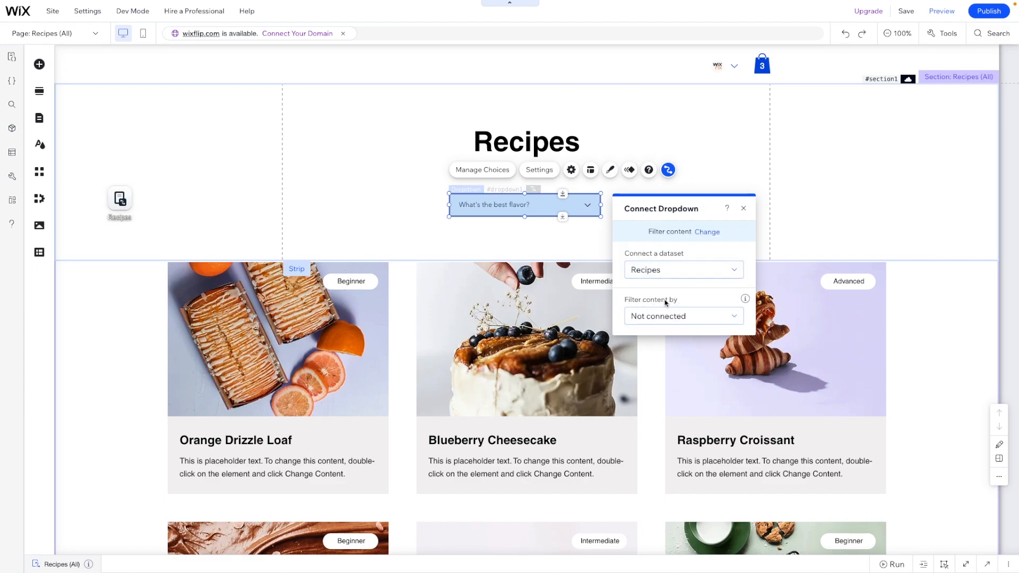
left_click(684, 317)
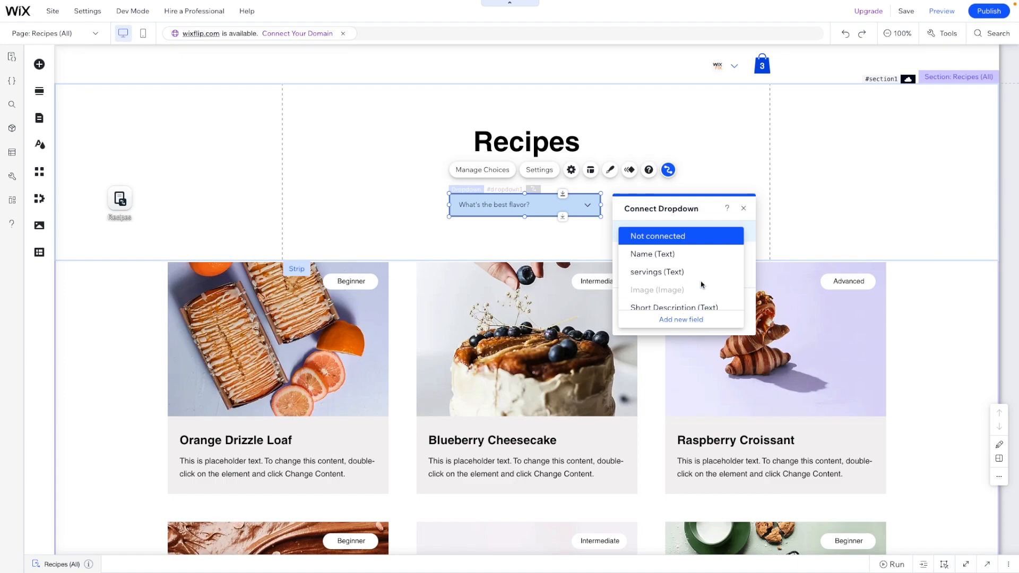
scroll(702, 285, "down", 2)
scroll(701, 284, "down", 5)
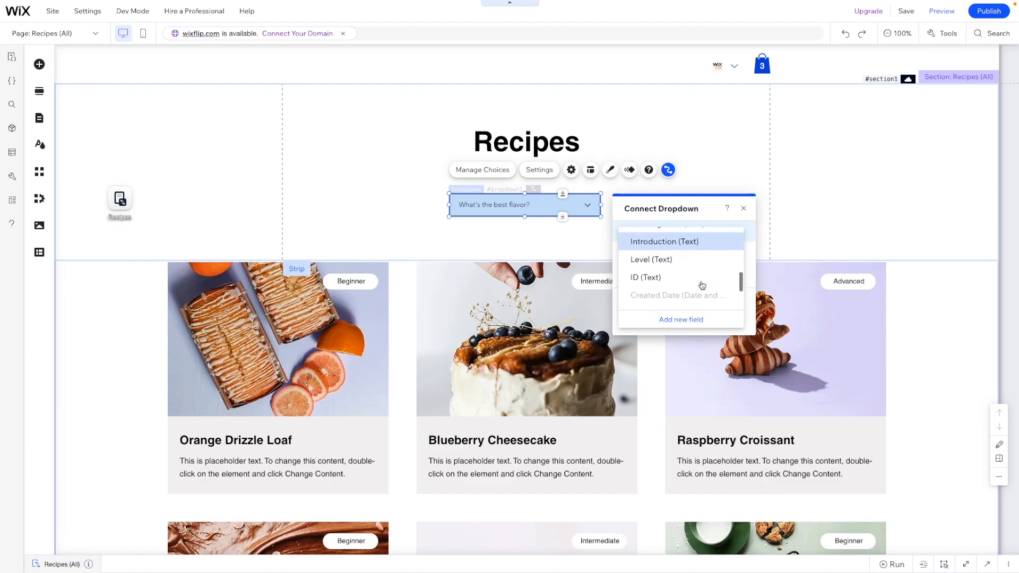
left_click(638, 260)
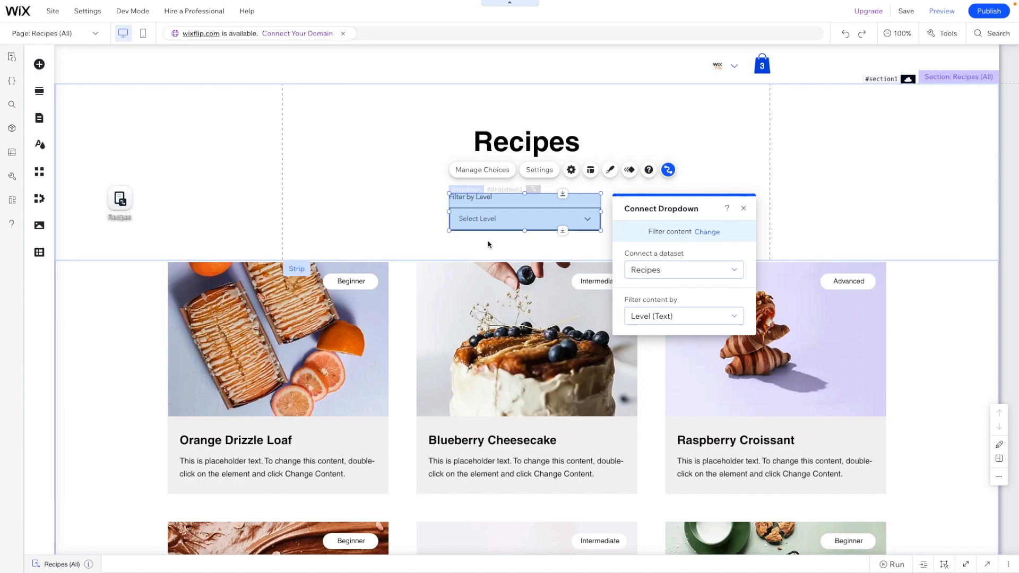
Clear the dropdown's field title and set its placeholder text to Filter by Level
left_click(570, 170)
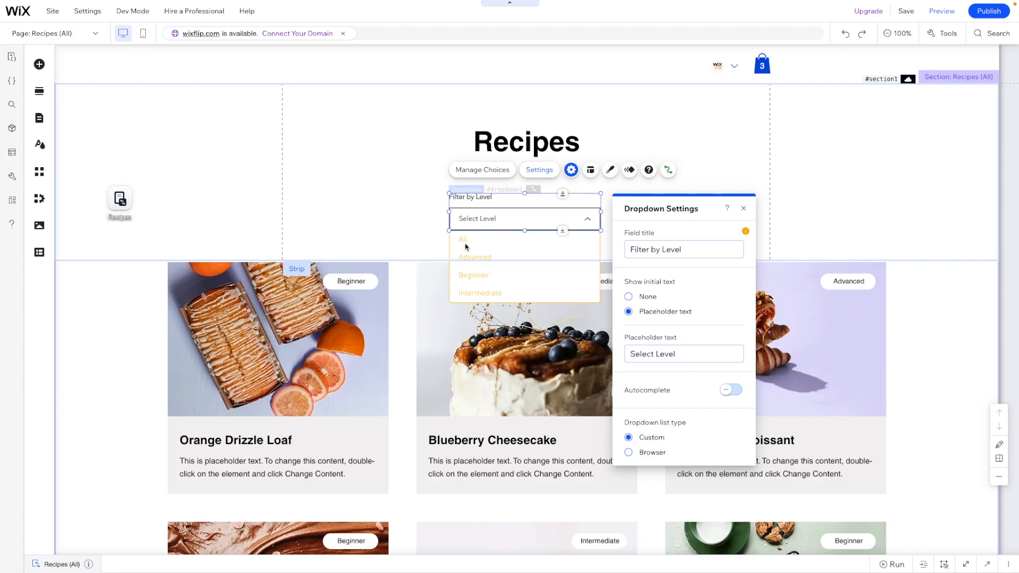
left_click(673, 251)
key("ctrl+c")
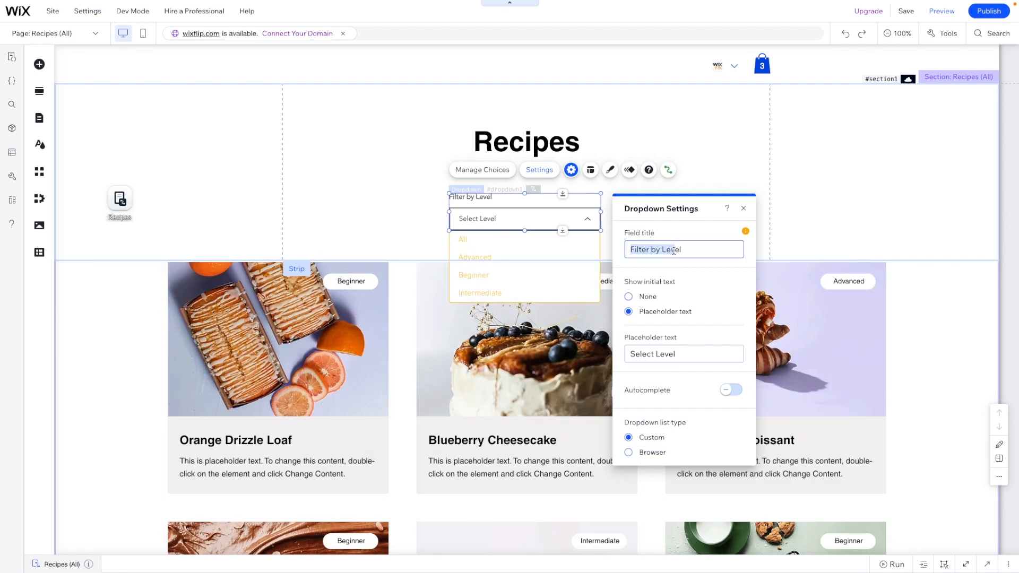
key("BackSpace")
left_click(693, 355)
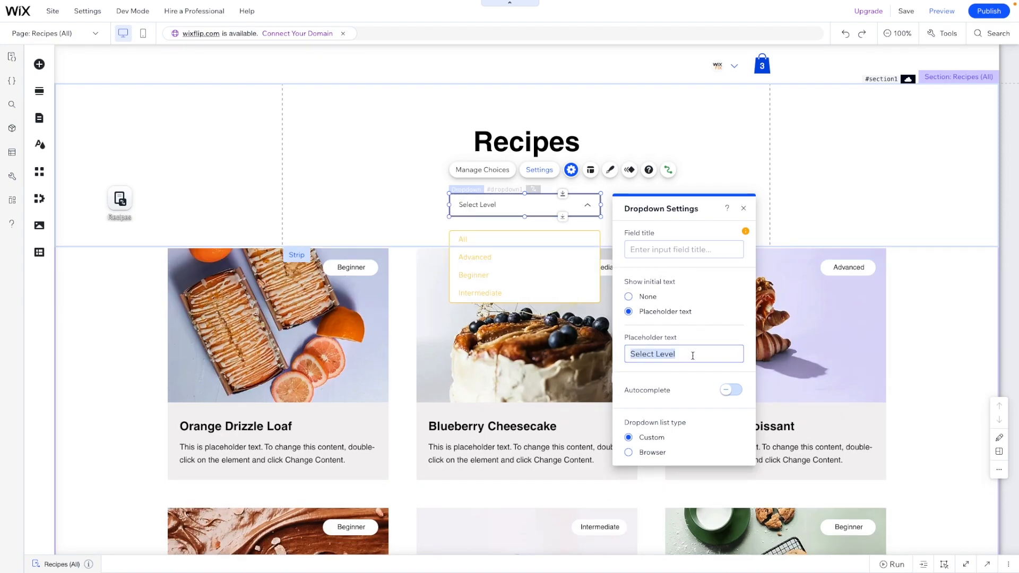
key("ctrl+v")
left_click(850, 160)
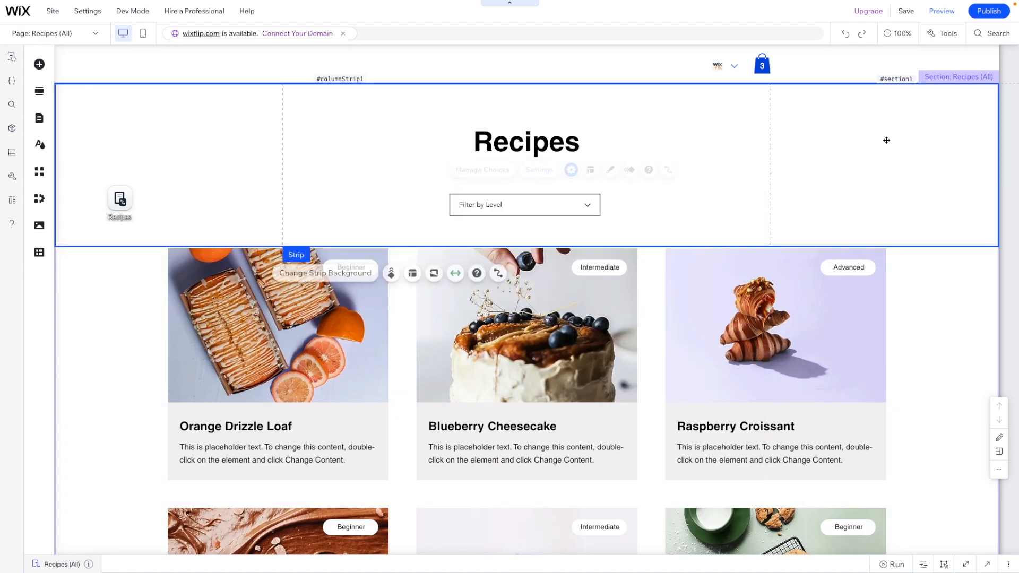
Set the dropdown's list type to Browser in its settings
left_click(561, 201)
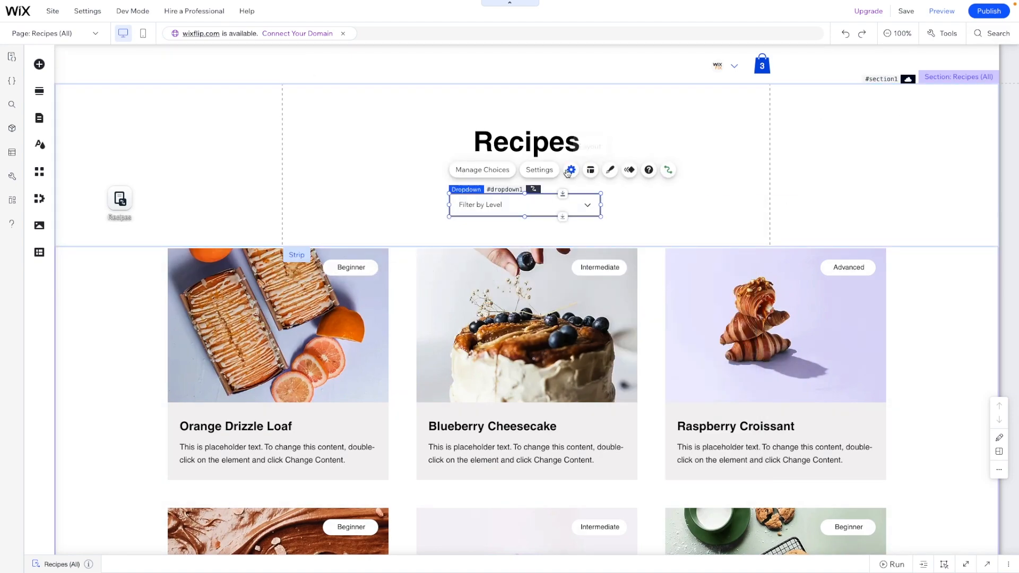
left_click(570, 171)
left_click(652, 452)
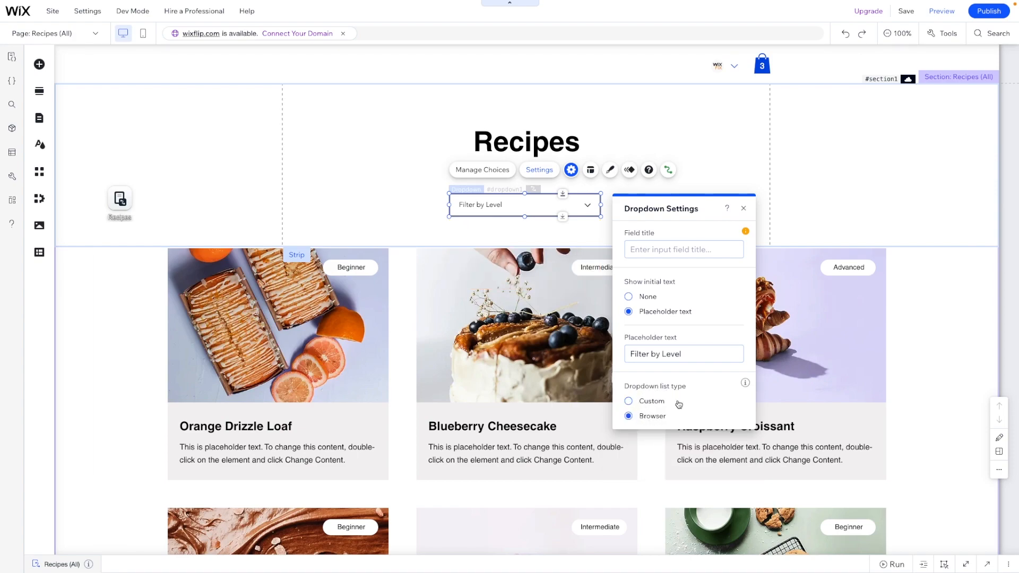
Preview the site and filter the recipes to the Beginner level
left_click(940, 12)
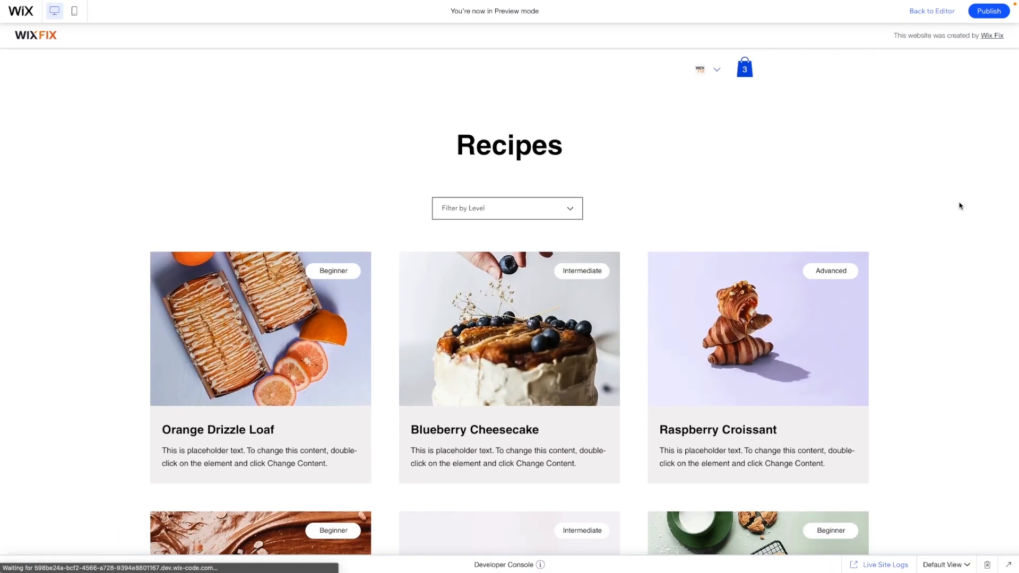
scroll(698, 250, "down", 4)
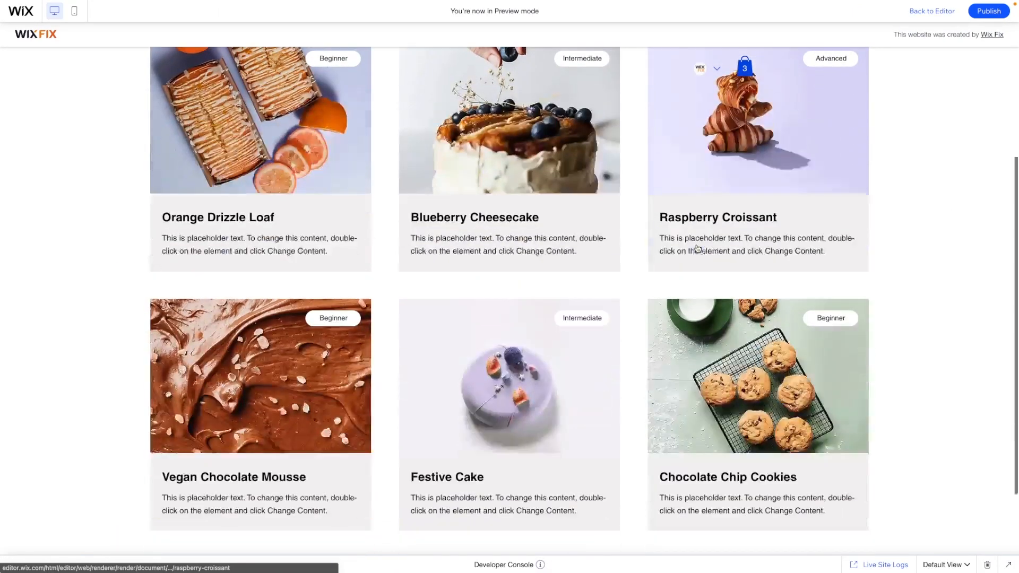
scroll(353, 141, "up", 4)
left_click(508, 187)
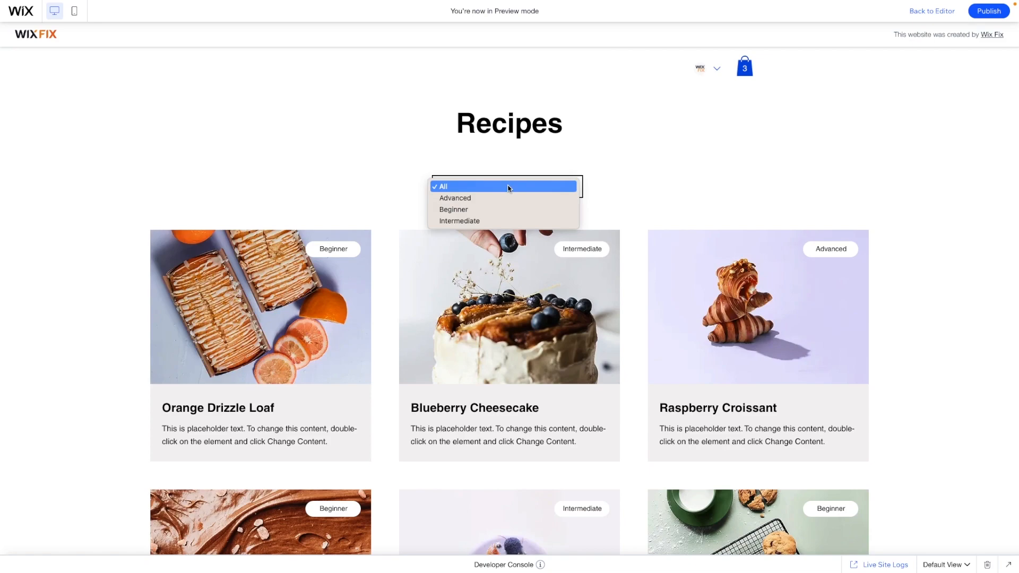
left_click(503, 209)
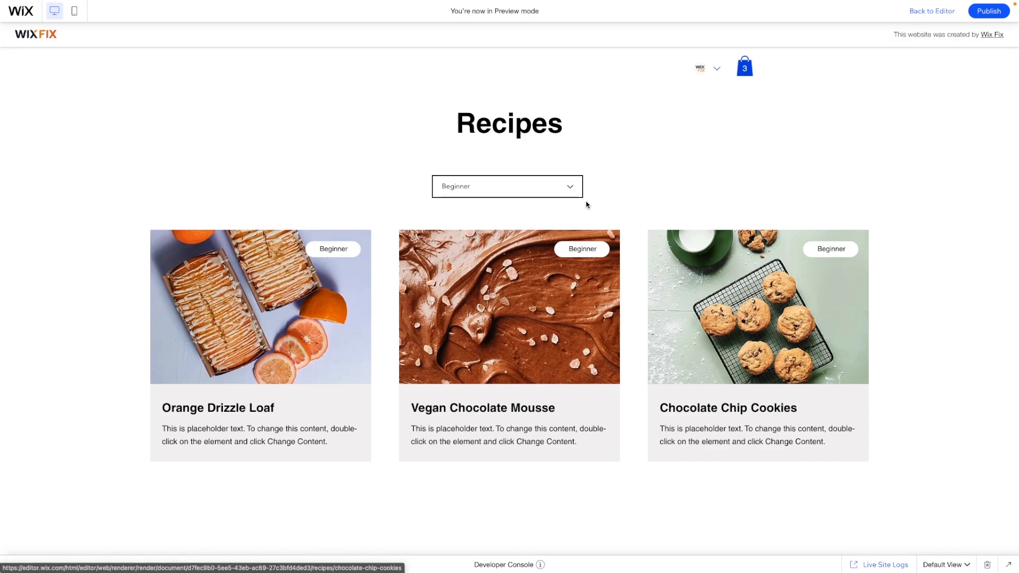
Switch the level filter to Intermediate and then to Advanced
left_click(569, 192)
left_click(489, 198)
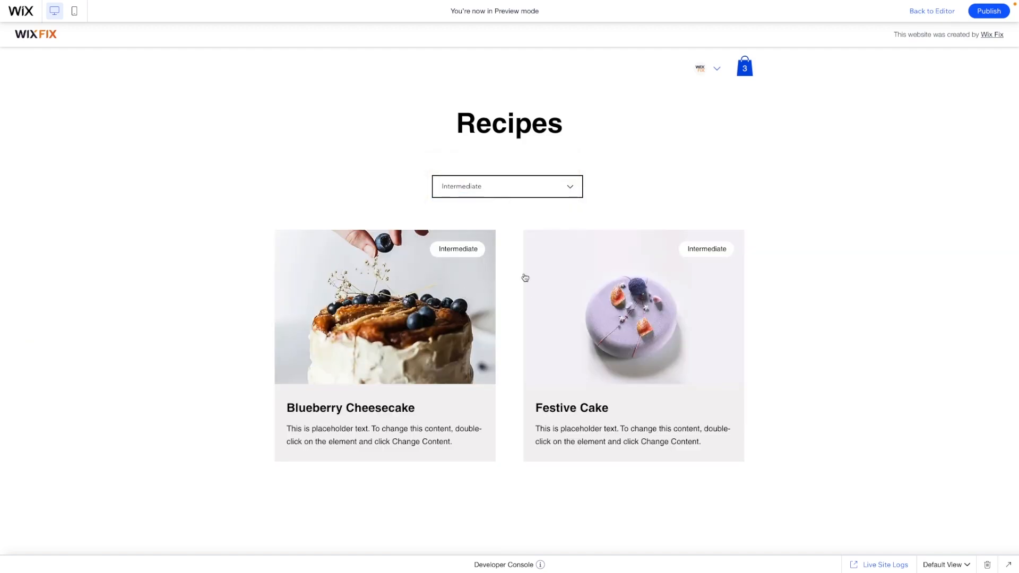
left_click(488, 183)
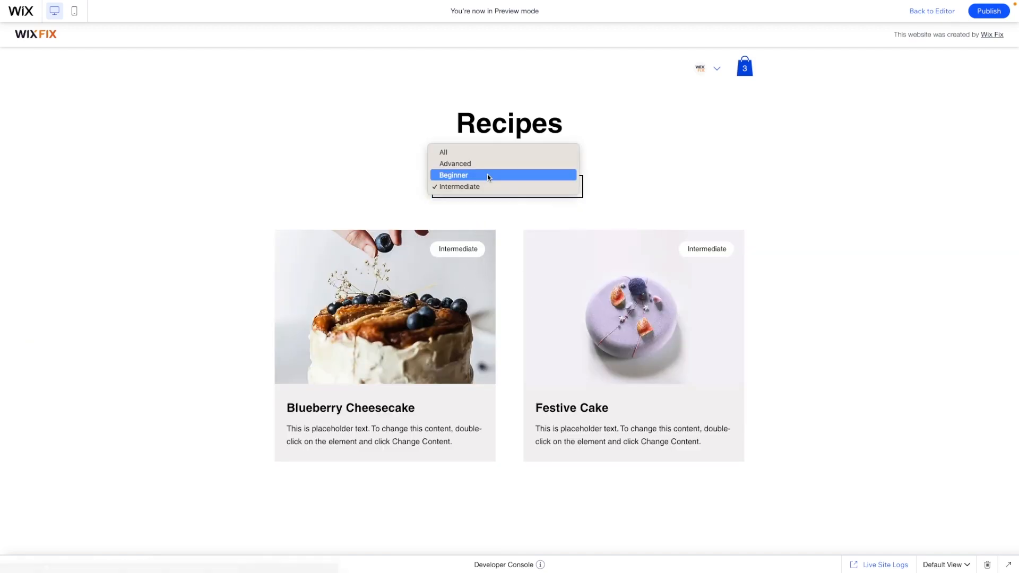
left_click(462, 165)
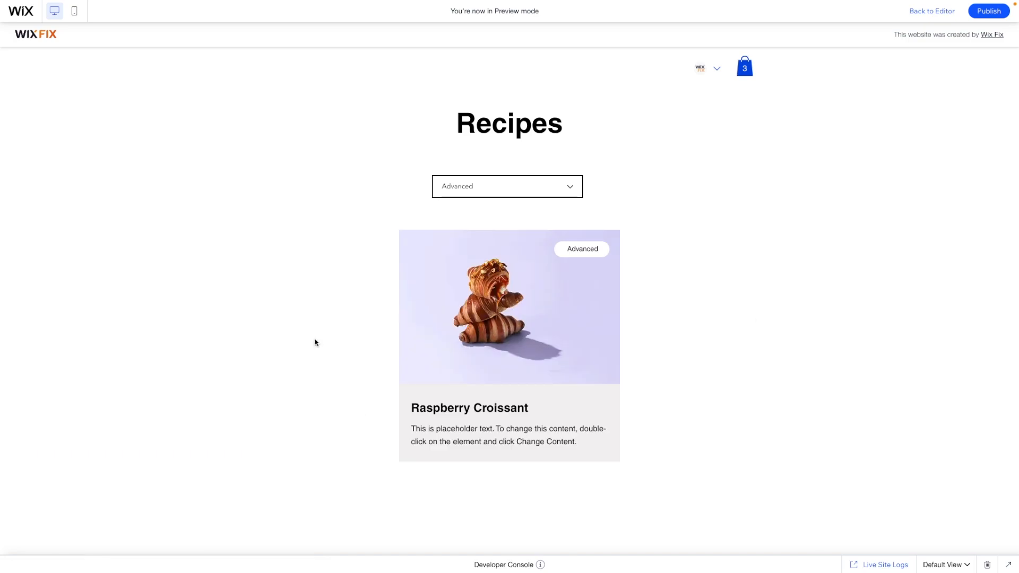
Reset the level filter to All and open the level list again without choosing
left_click(480, 189)
left_click(447, 178)
scroll(695, 461, "down", 3)
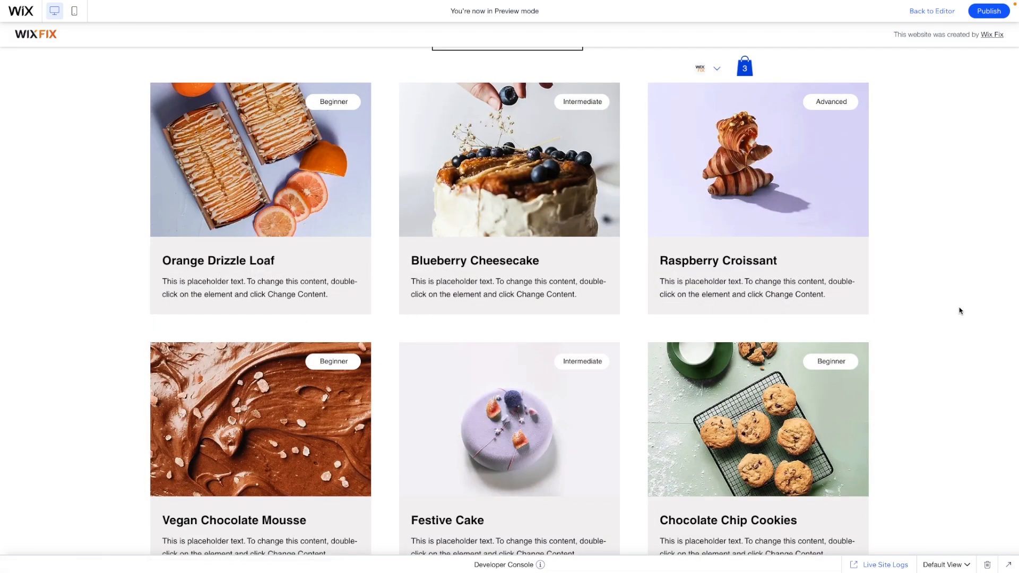
scroll(960, 310, "up", 3)
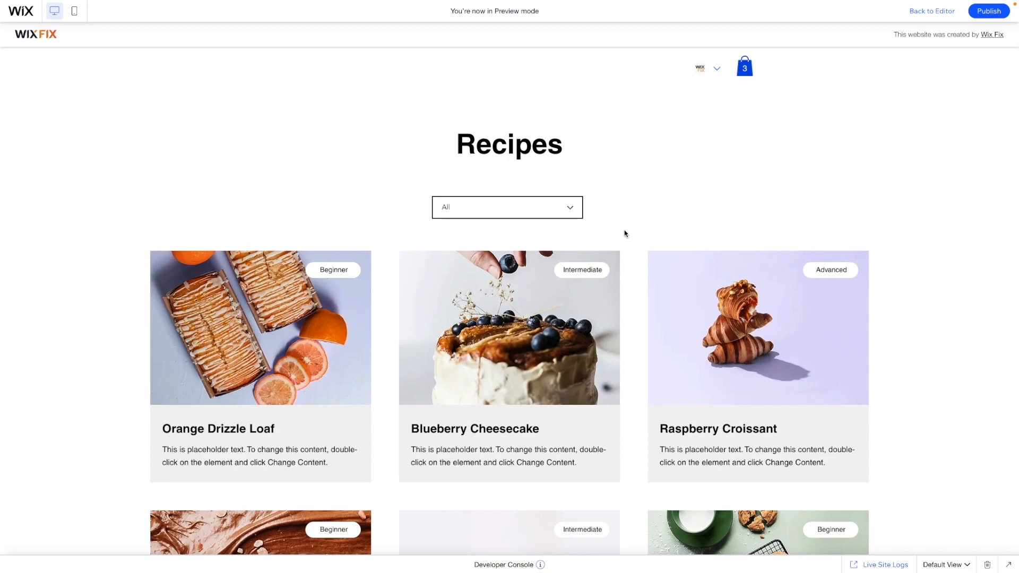
left_click(550, 212)
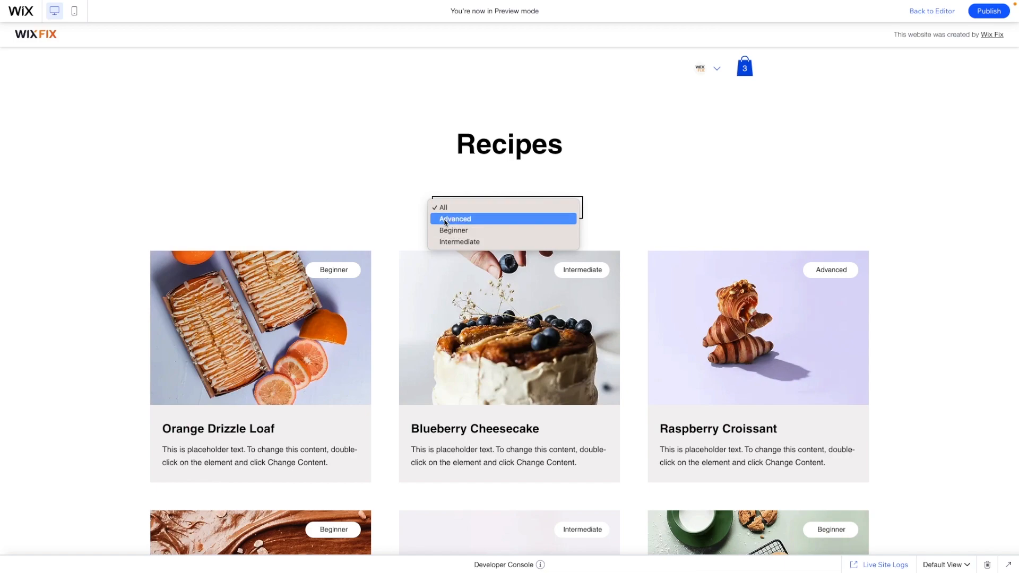
left_click(652, 219)
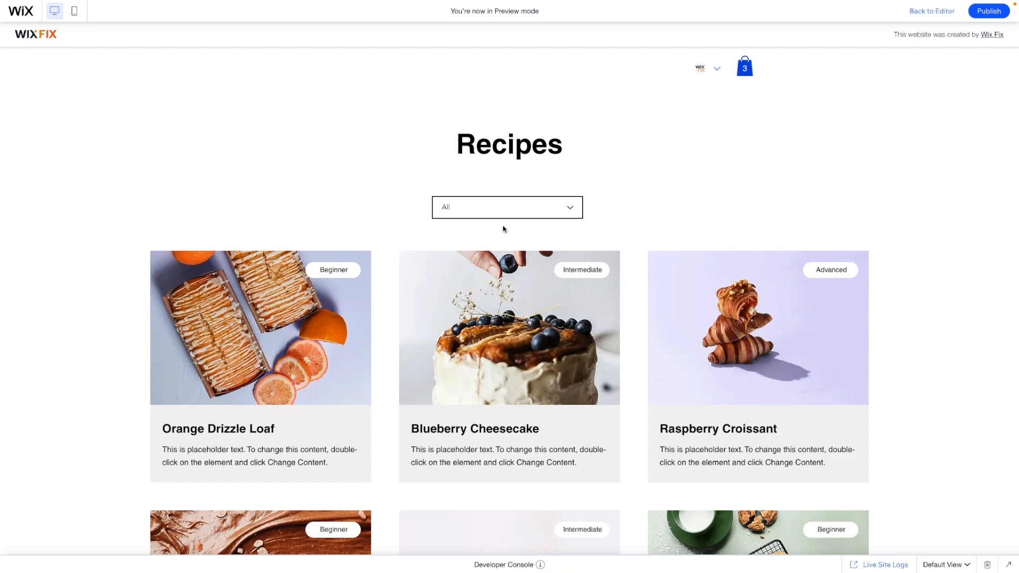
left_click(530, 208)
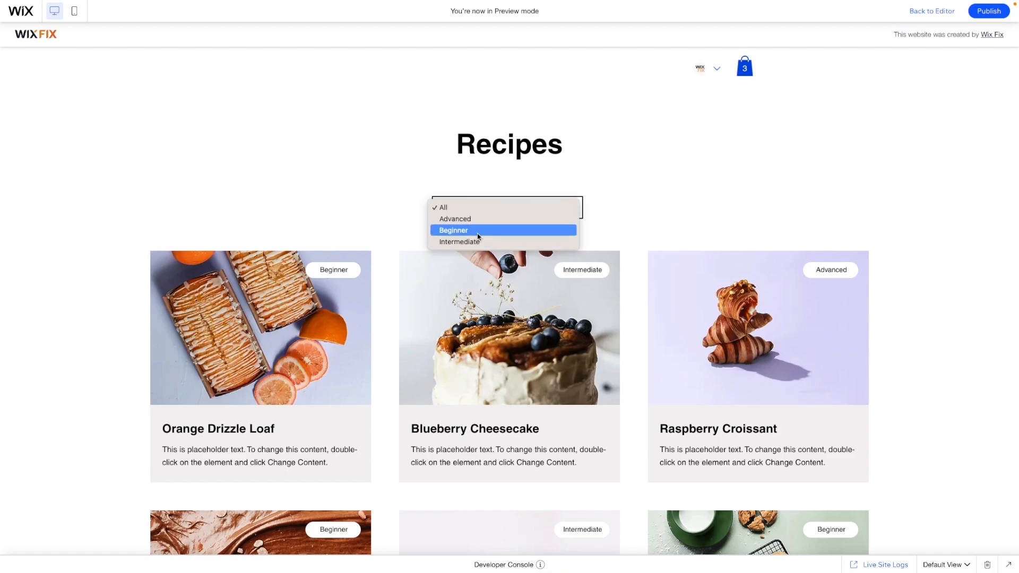
left_click(639, 208)
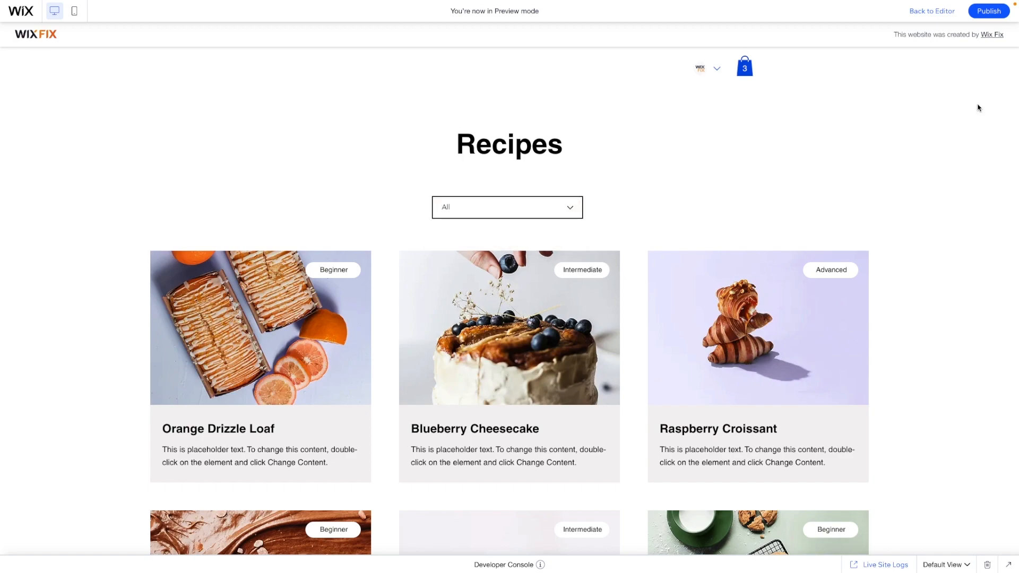
Return from preview to the editor
scroll(963, 265, "down", 2)
scroll(950, 207, "up", 2)
left_click(925, 13)
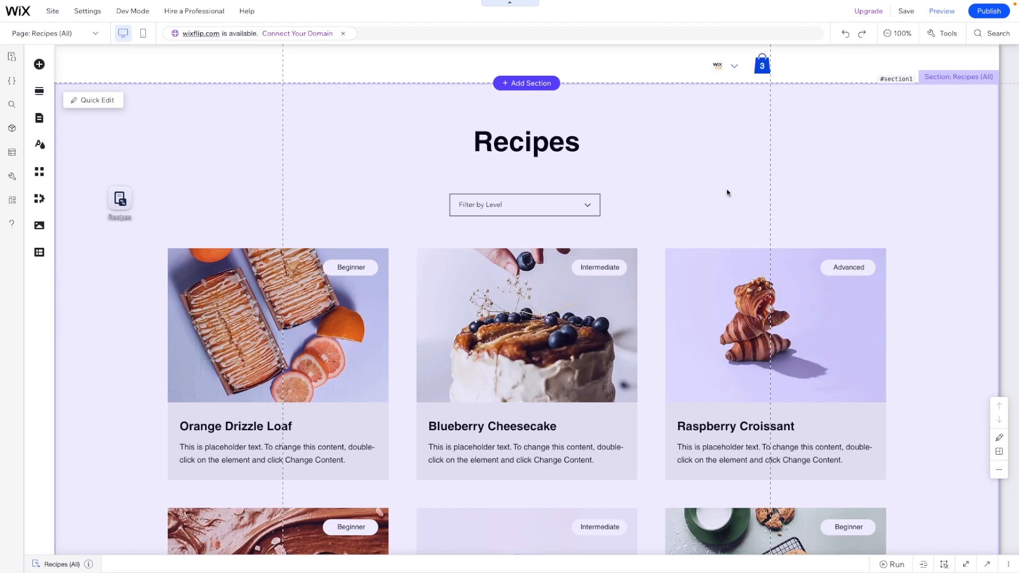
left_click(715, 205)
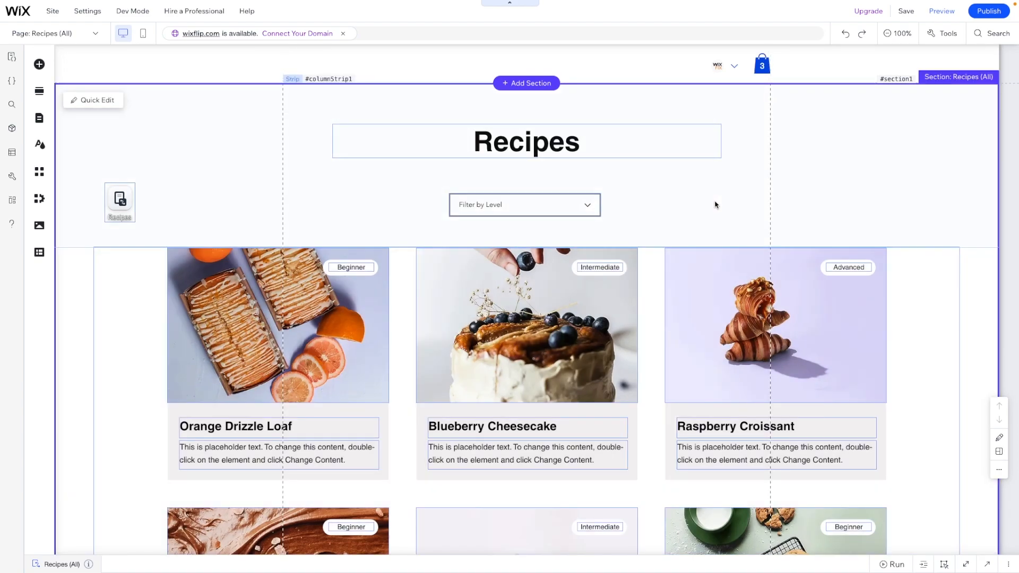
Set the Recipes dataset's number of items to display to 3
scroll(715, 205, "down", 2)
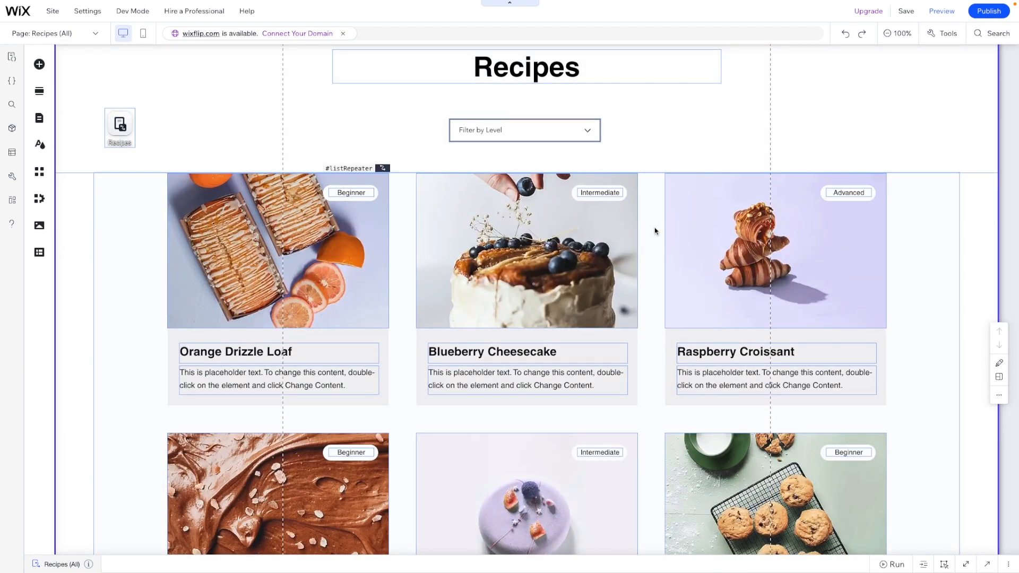
left_click(655, 231)
left_click(118, 123)
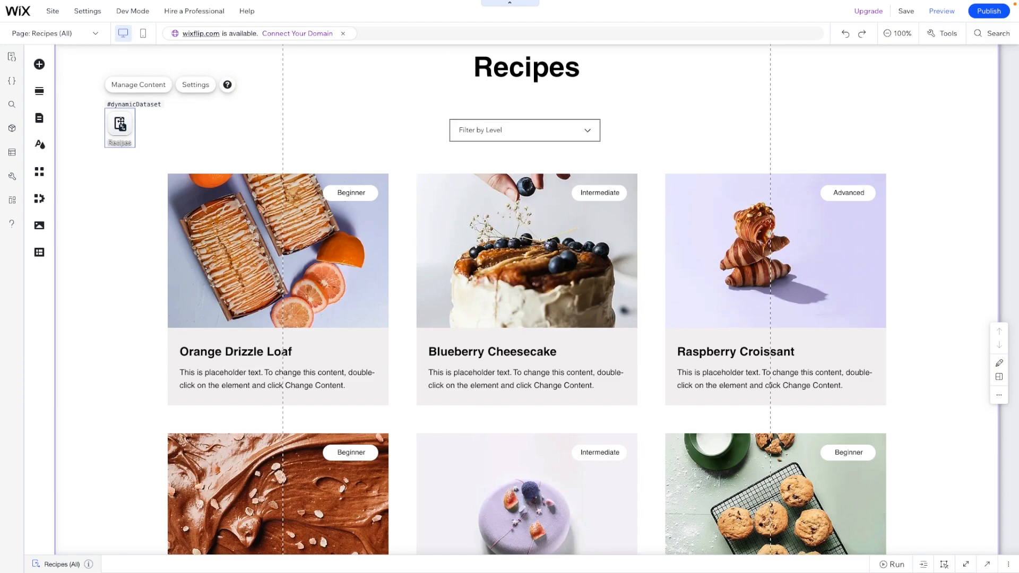
left_click(197, 85)
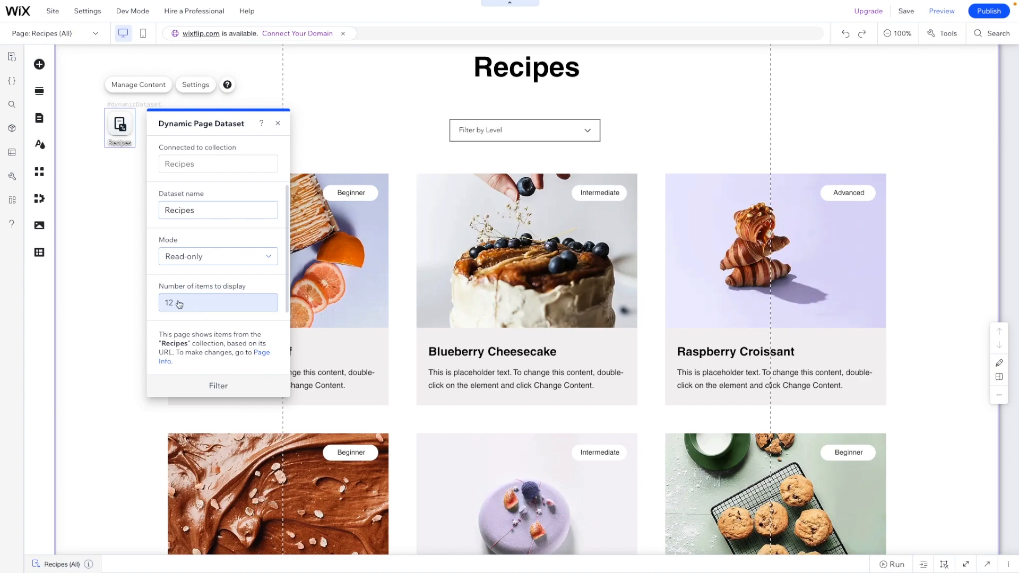
left_click(179, 302)
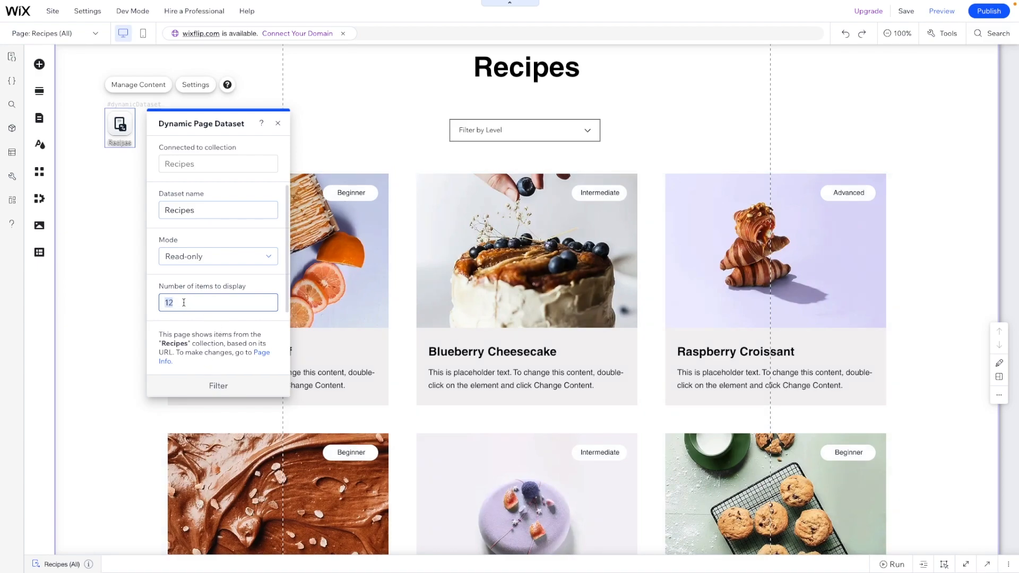
scroll(950, 207, "up", 2)
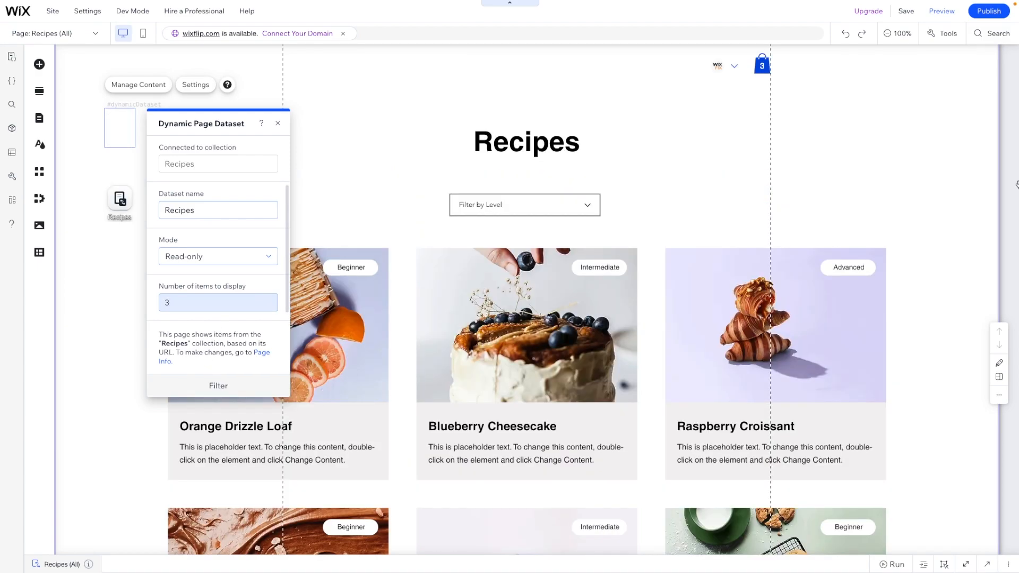
left_click(950, 208)
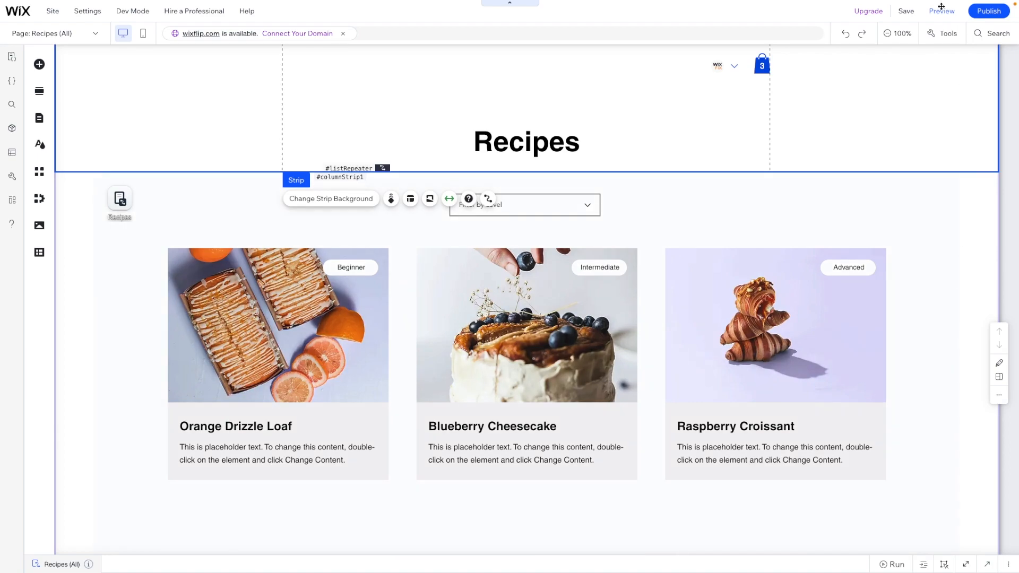
Add a pagination bar and place it centred below the recipe cards
scroll(910, 229, "down", 3)
scroll(910, 229, "up", 3)
scroll(727, 227, "down", 2)
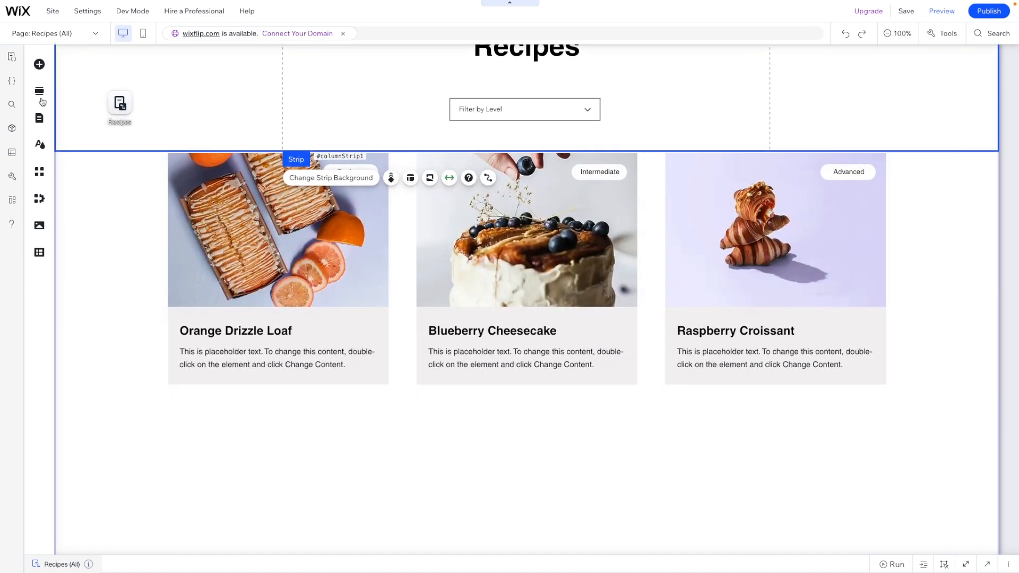
left_click(39, 65)
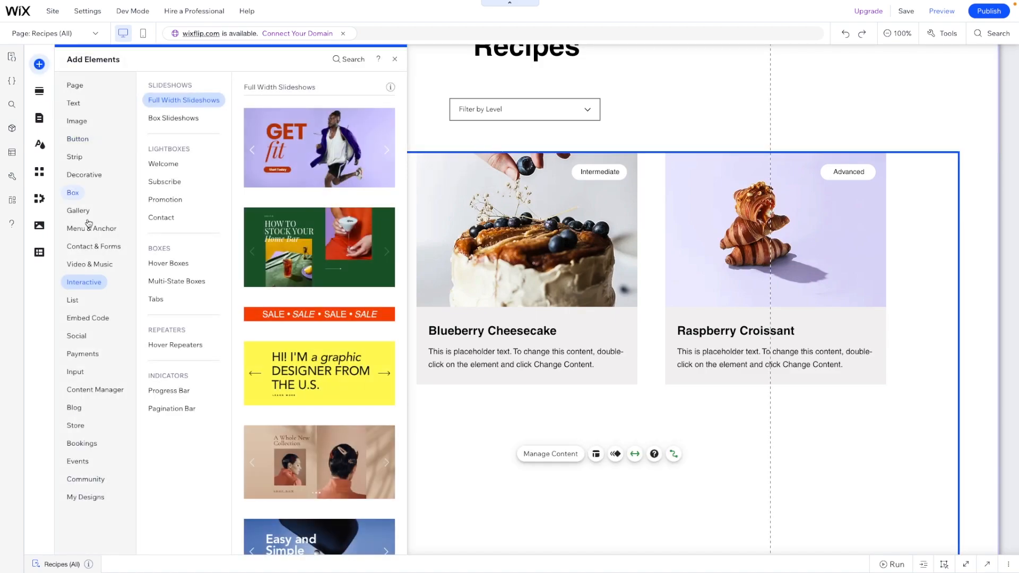
left_click(175, 408)
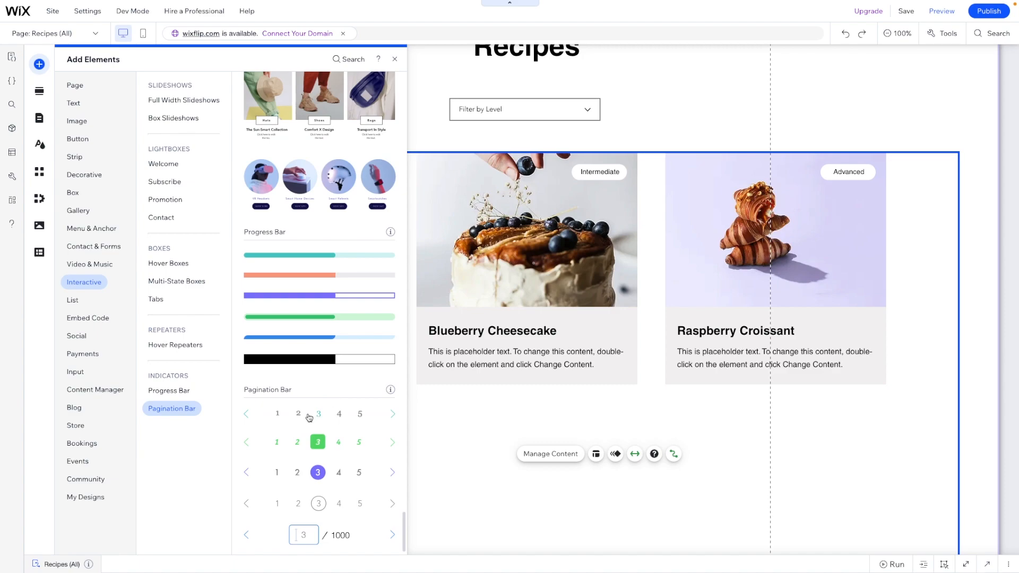
left_click_drag(317, 505, 438, 506)
left_click_drag(546, 490, 526, 460)
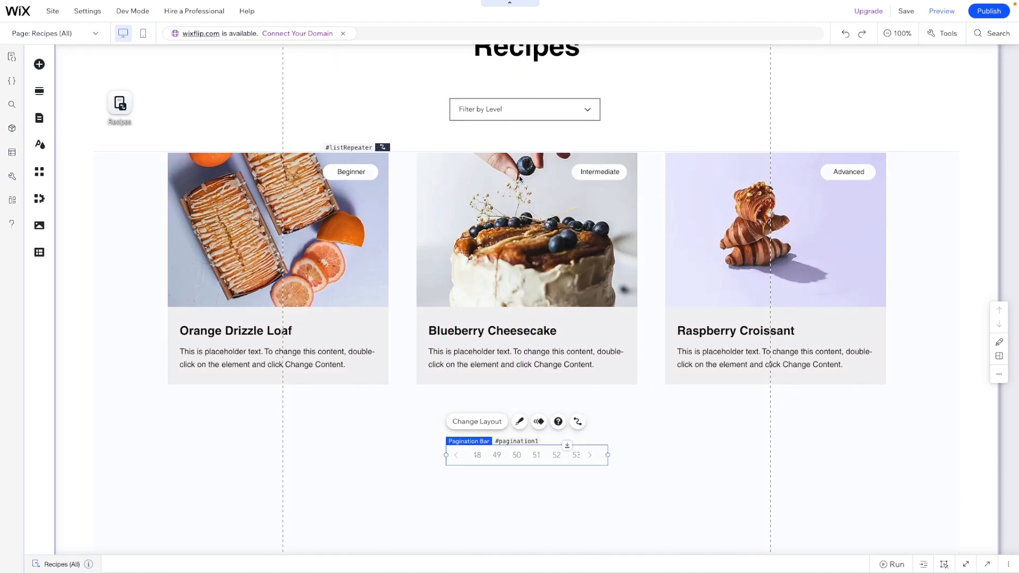
Connect the pagination bar to the Recipes dataset
left_click(578, 423)
left_click(689, 387)
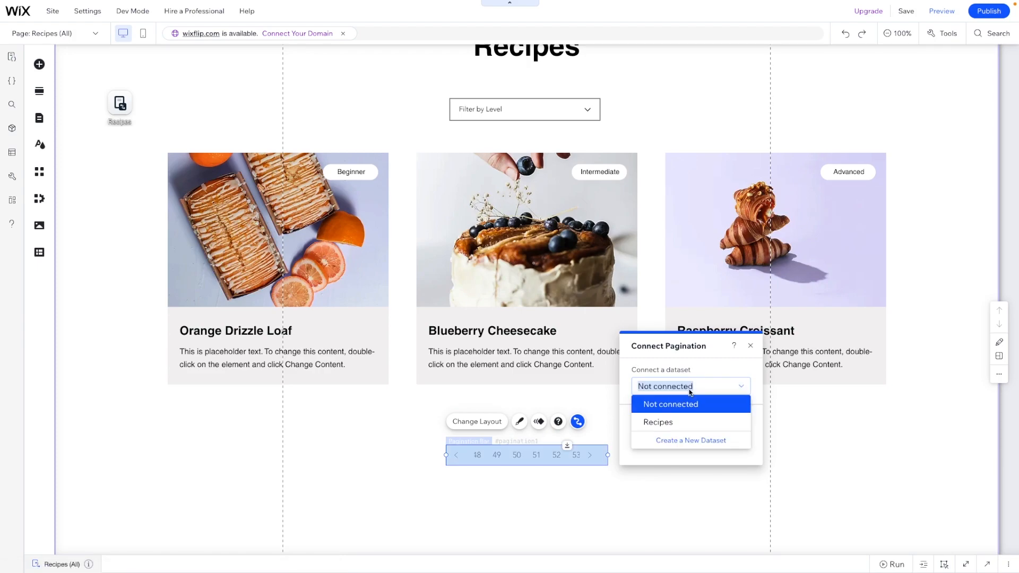
left_click(681, 422)
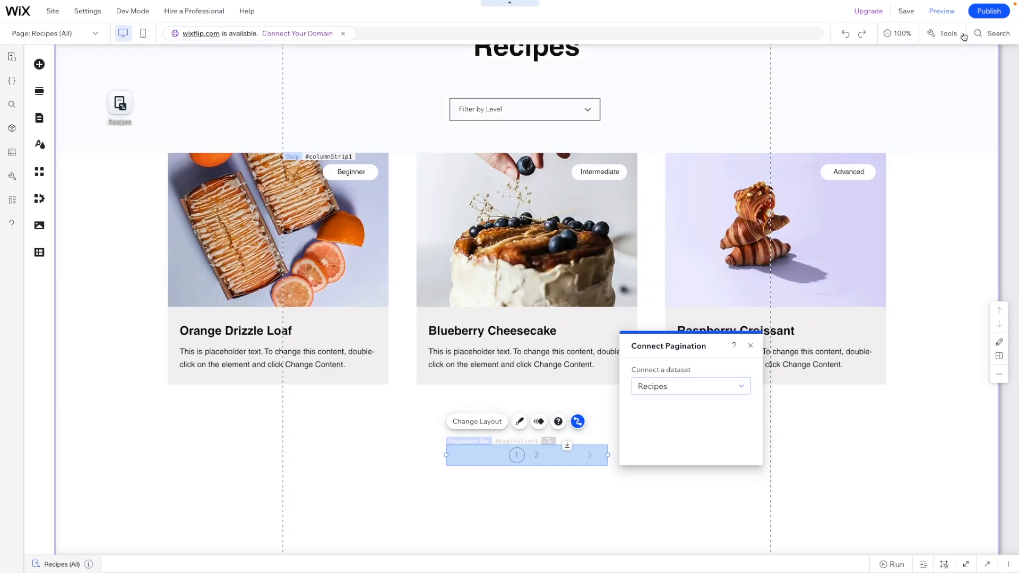
Preview the site and switch the recipe list to page 2
left_click(943, 11)
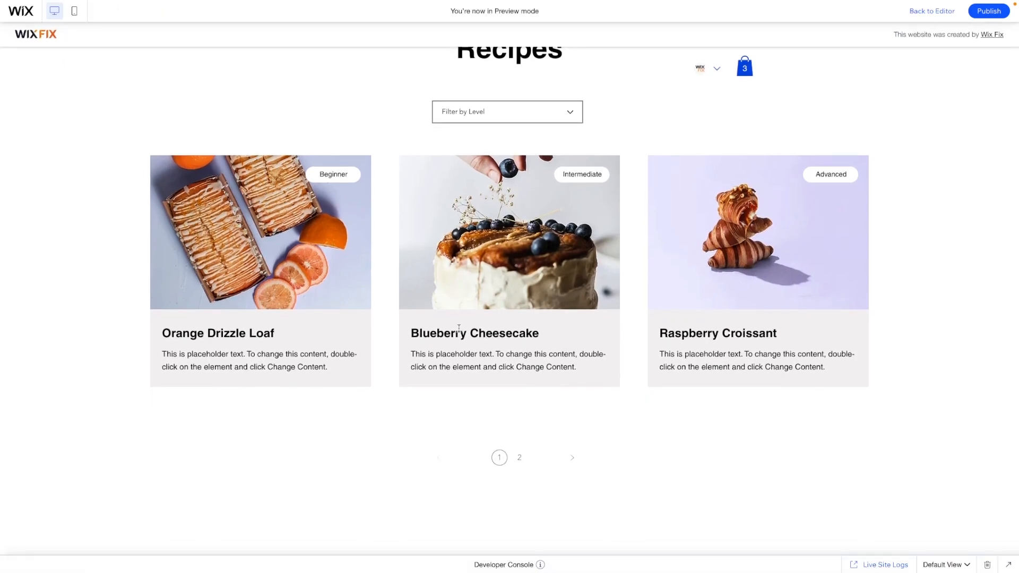
left_click(519, 460)
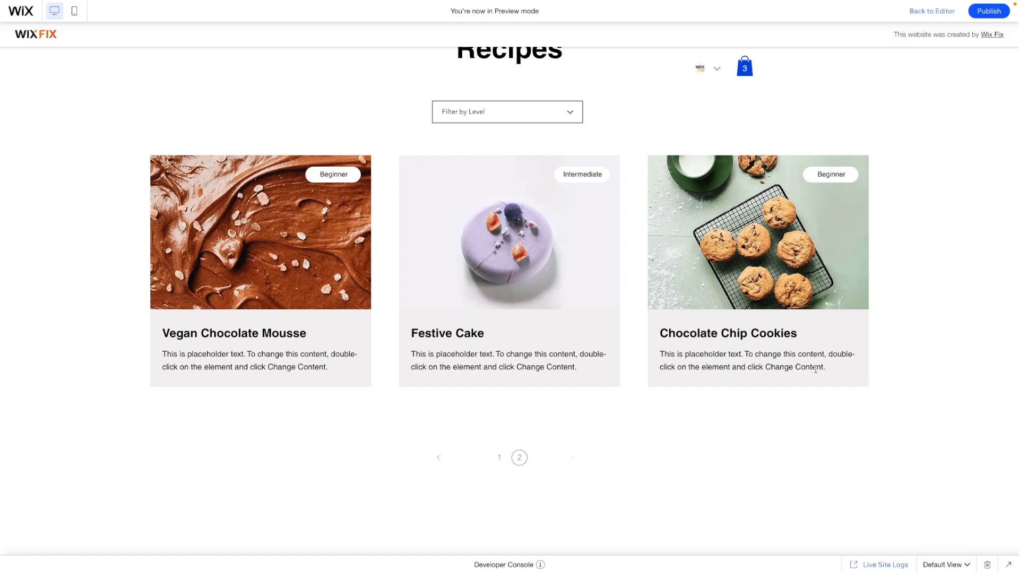
scroll(884, 180, "up", 2)
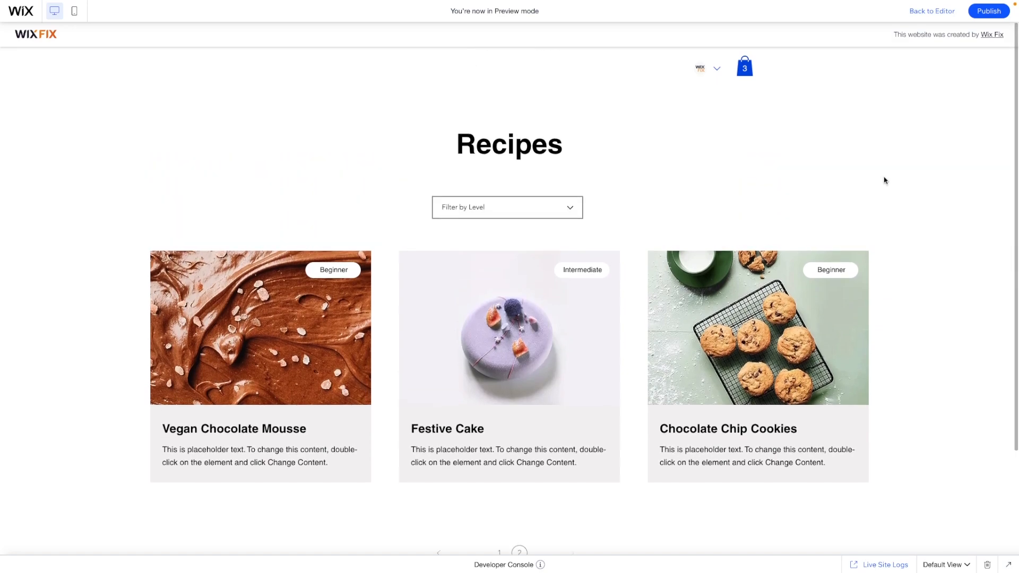
scroll(885, 181, "down", 1)
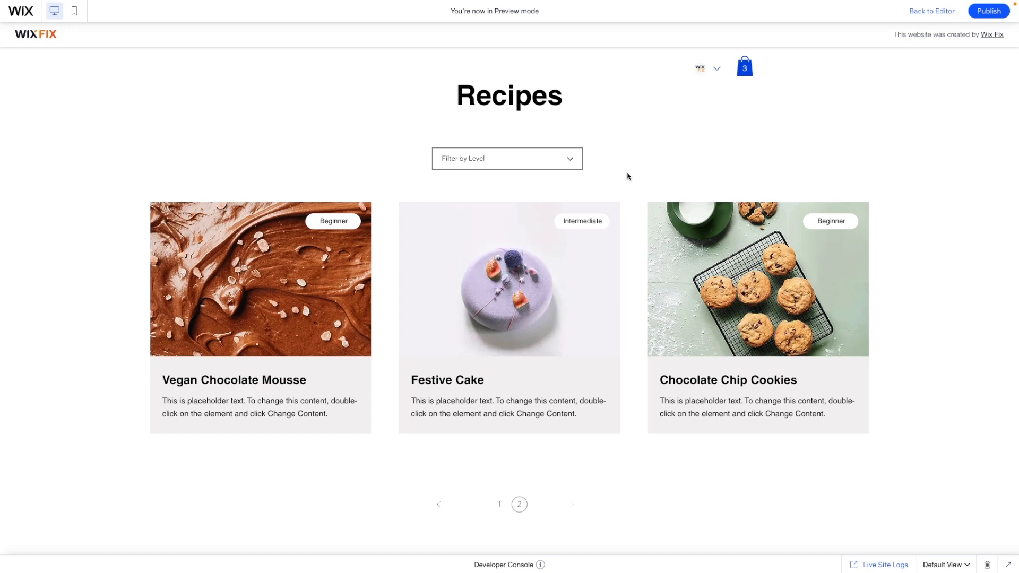
Open the level filter list in preview and close it without choosing a level
left_click(546, 164)
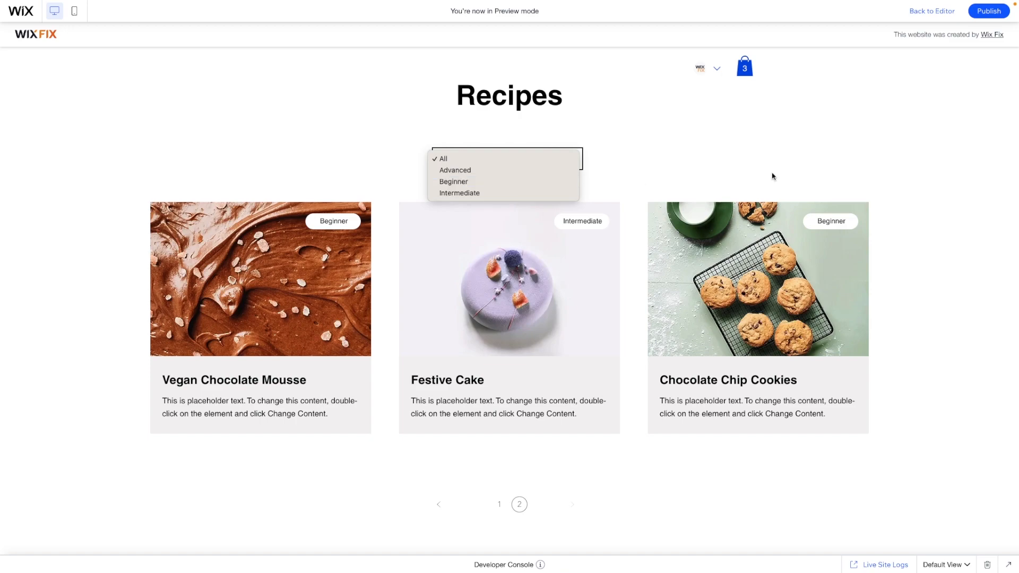
left_click(668, 166)
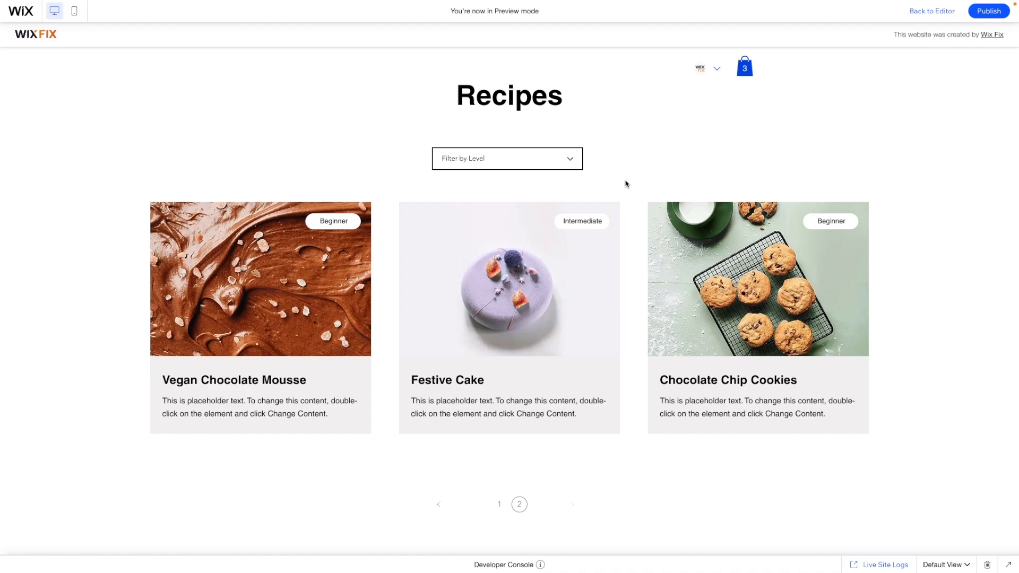
scroll(625, 184, "up", 1)
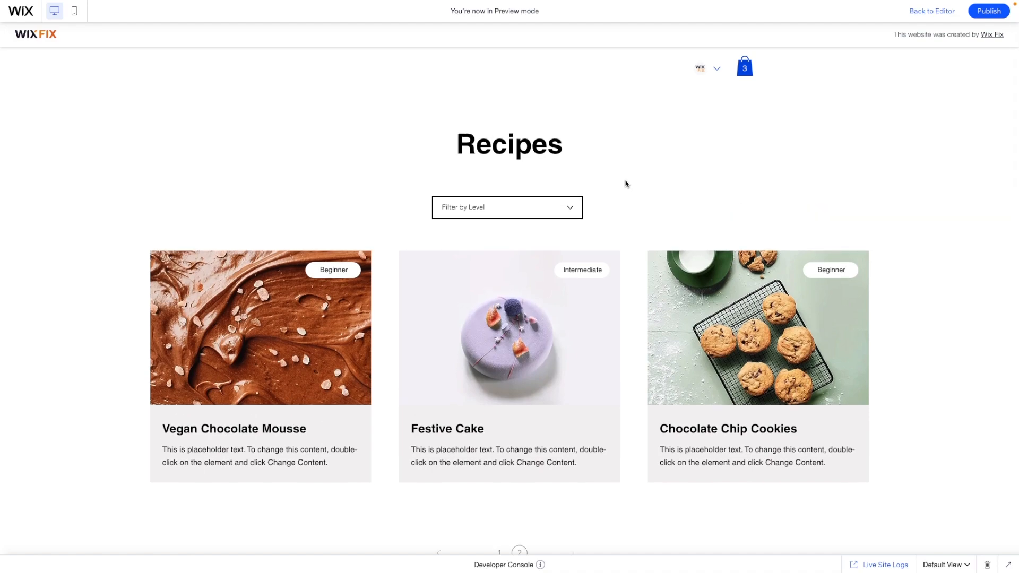